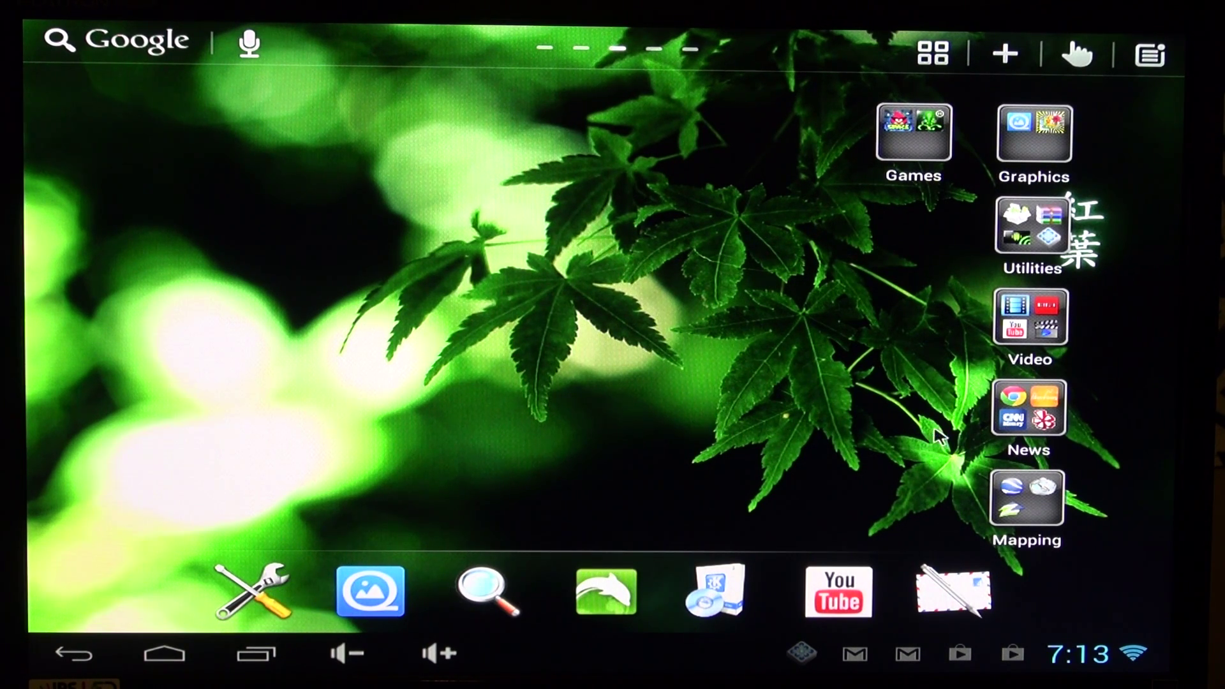
Launch the CPU frequency app from Utilities, then show the full All Apps drawer.
click(1038, 237)
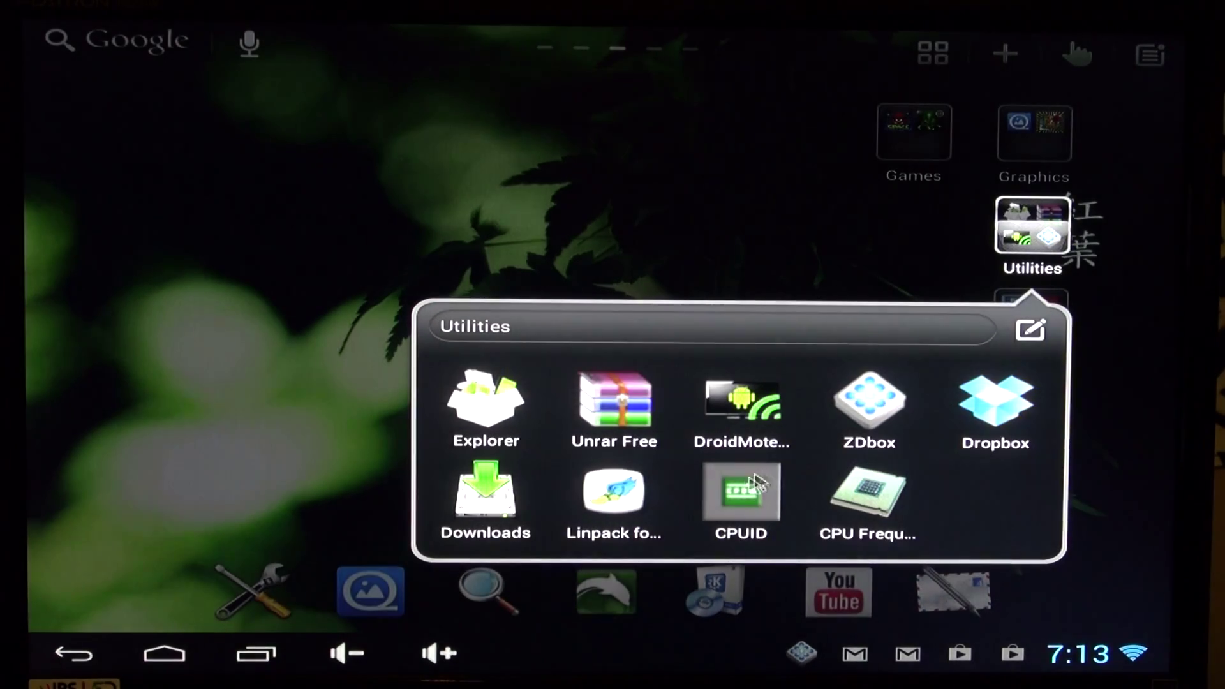
click(899, 490)
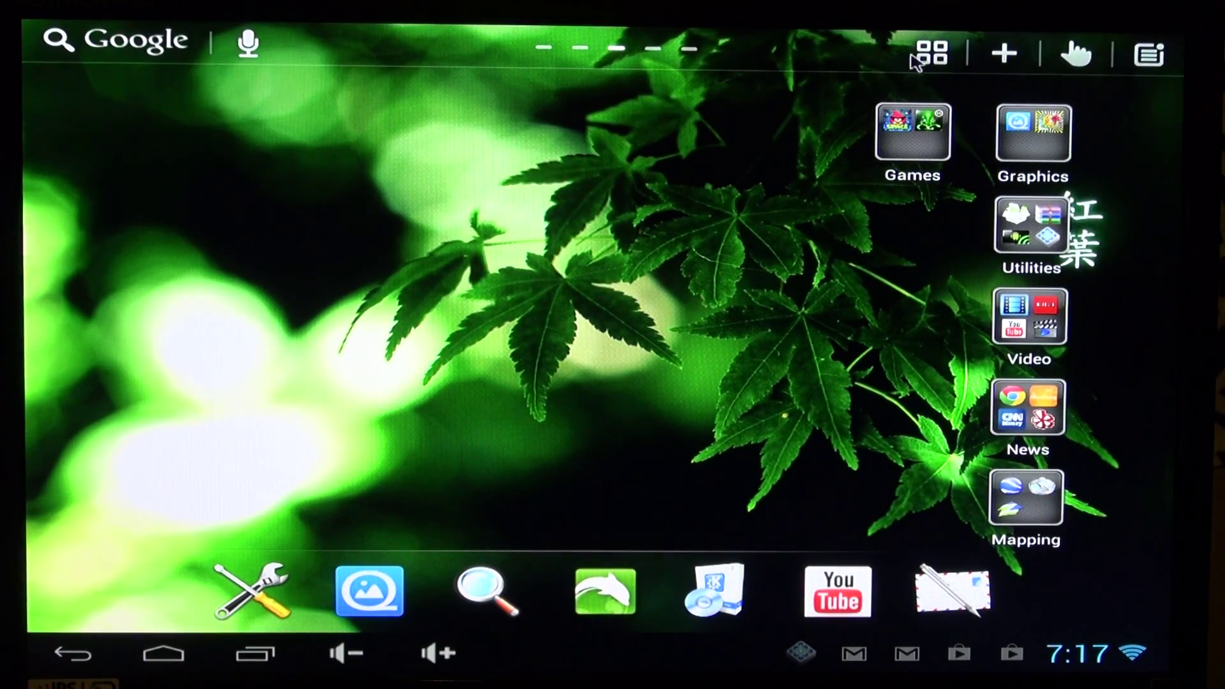
click(934, 57)
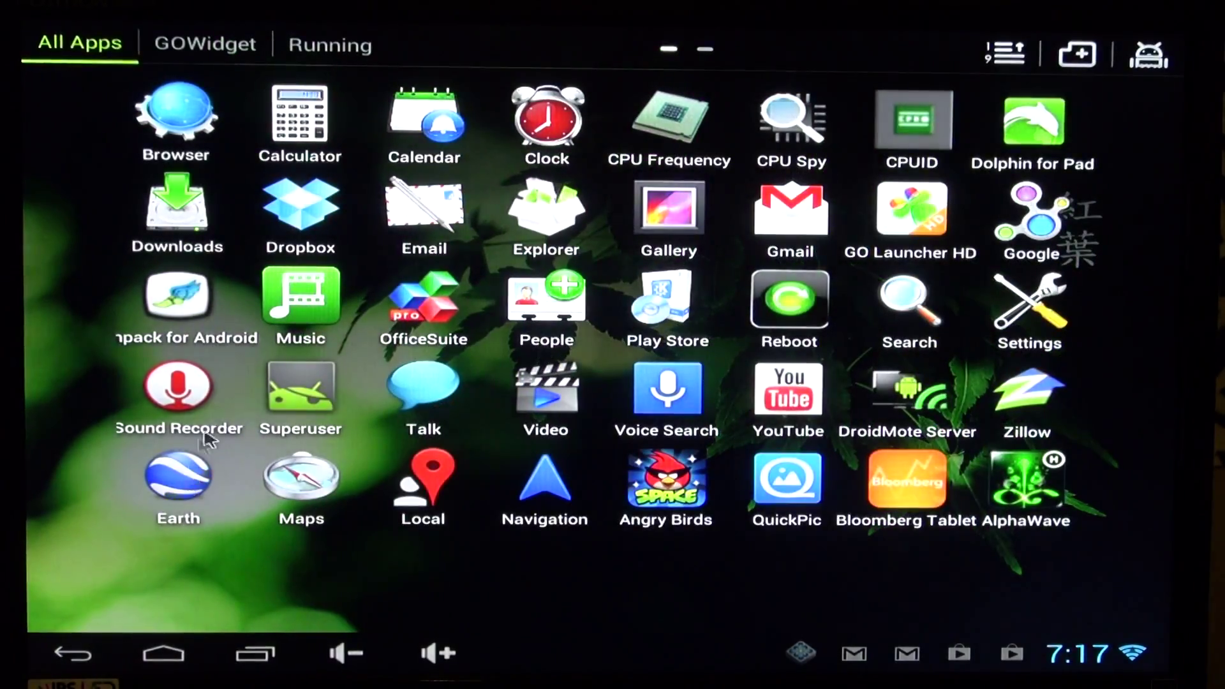
Open the Reboot app, cancel its reboot options, and launch Superuser.
click(800, 297)
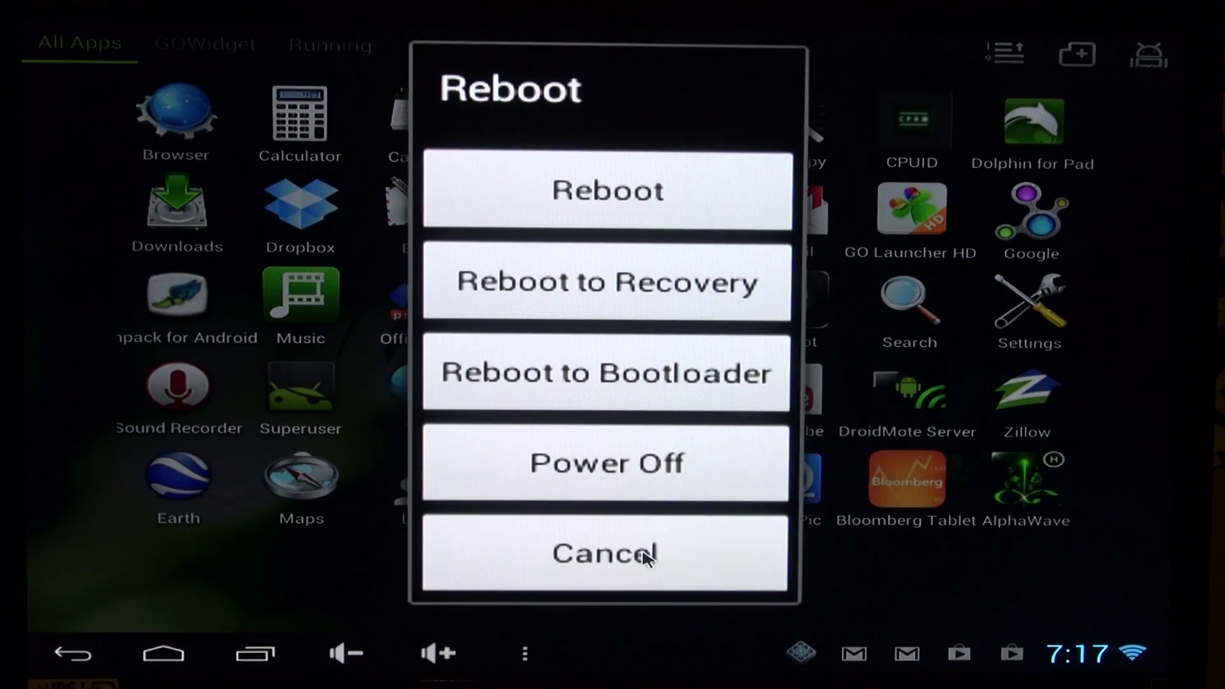
click(647, 556)
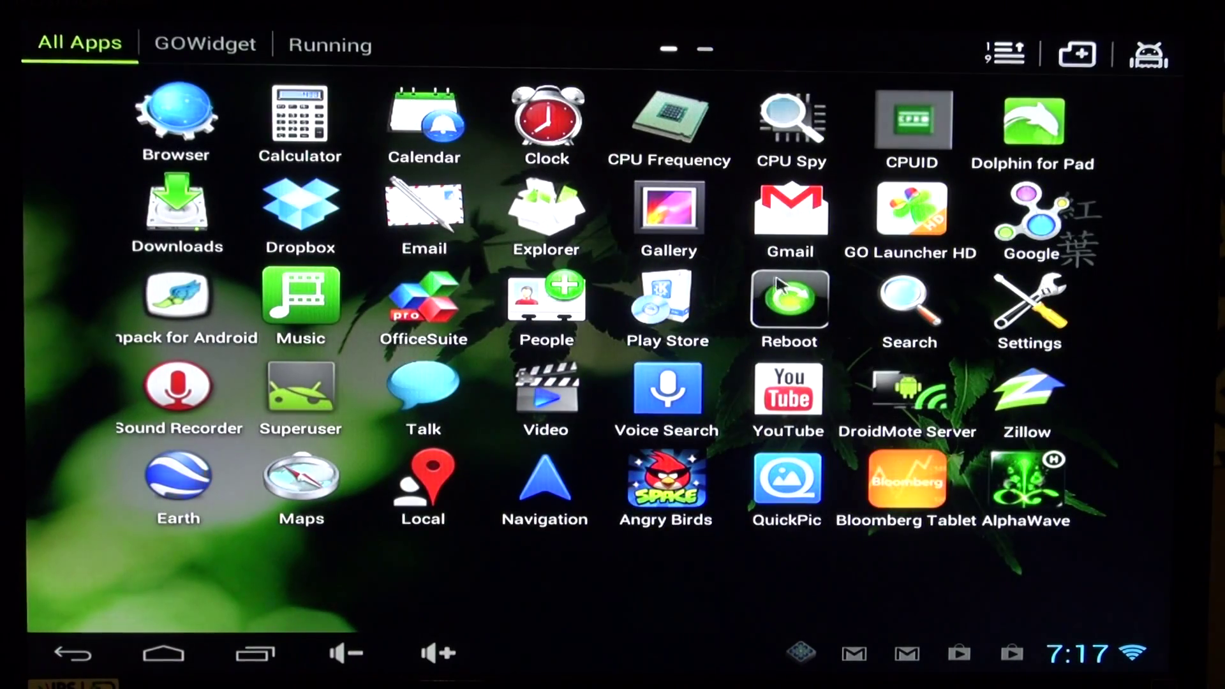
click(284, 404)
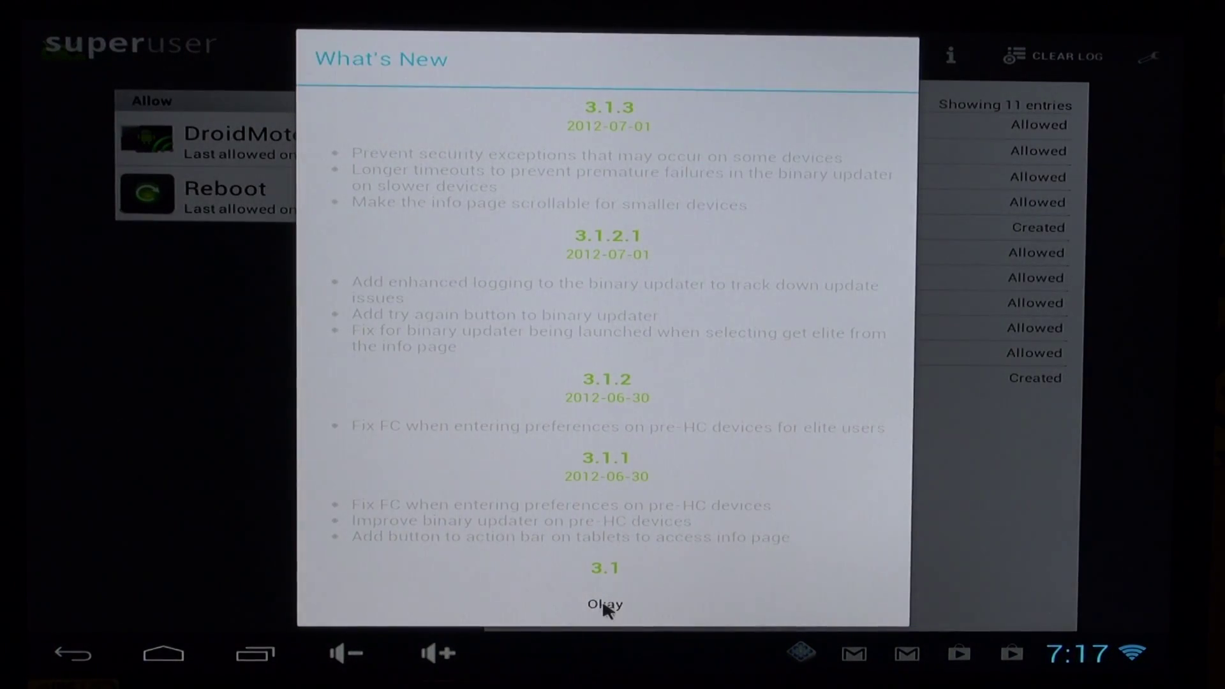
click(603, 604)
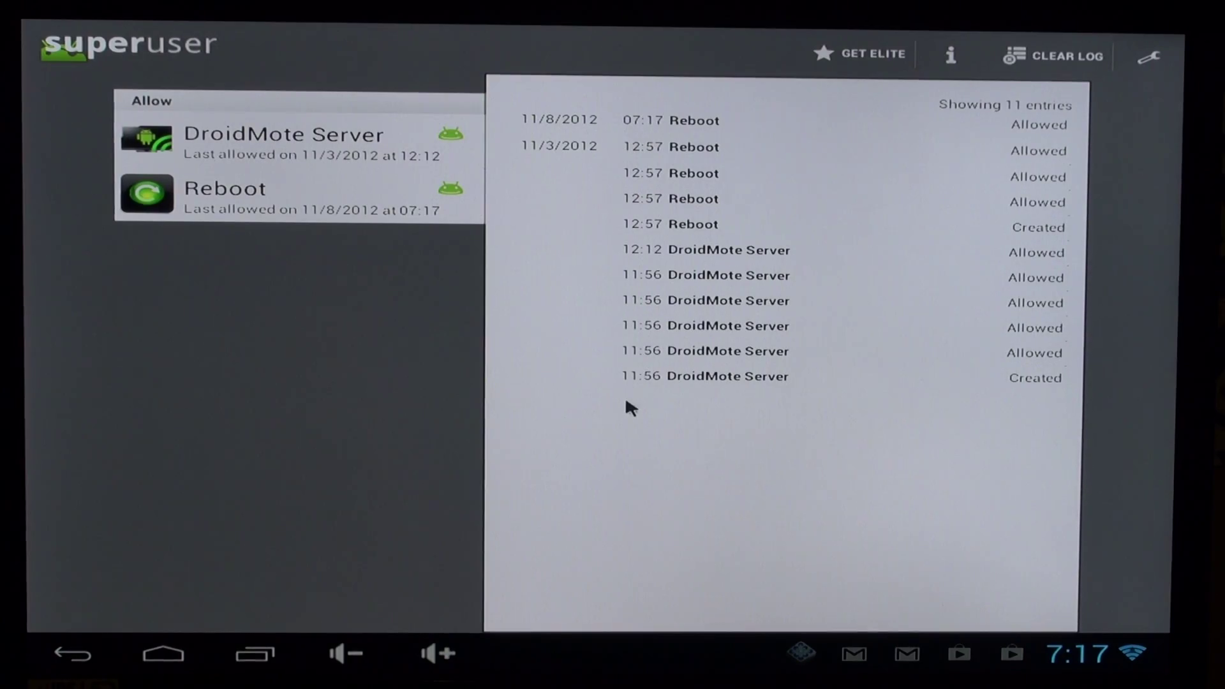
key(Escape)
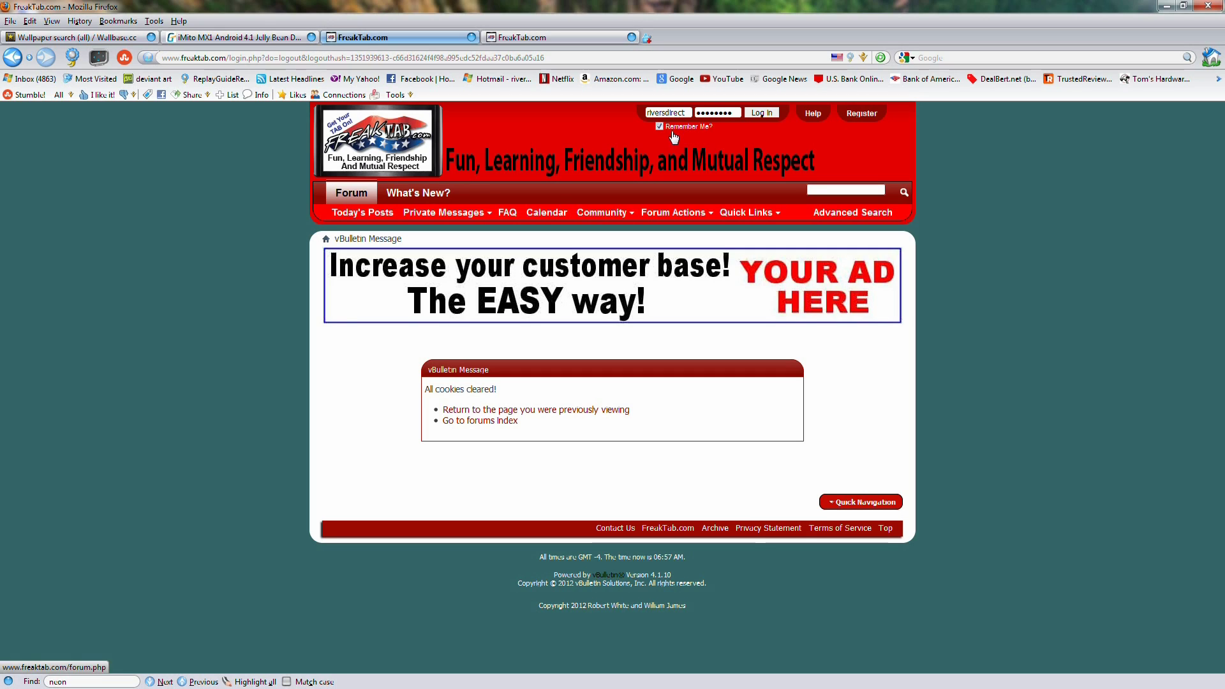
Log in to FreakTab and follow the Finless 1.4 MK808 ROM download link.
click(763, 114)
scroll(193, 435, down, 2)
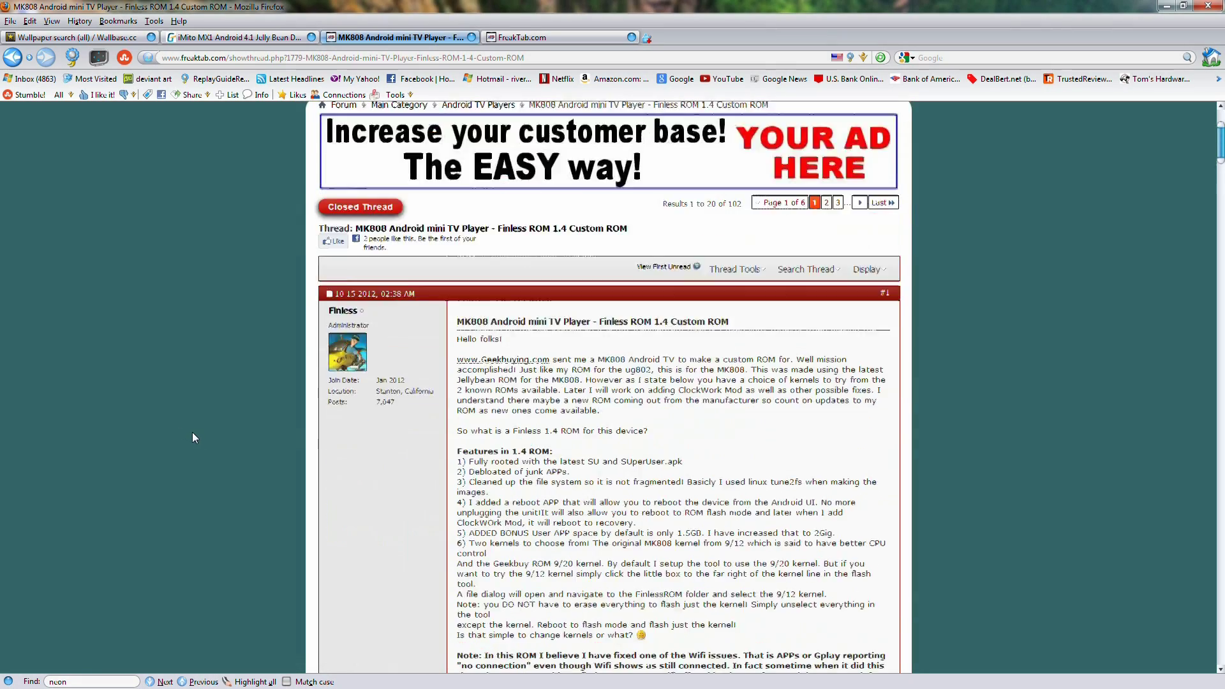
scroll(193, 436, down, 3)
scroll(193, 435, down, 2)
scroll(220, 435, down, 1)
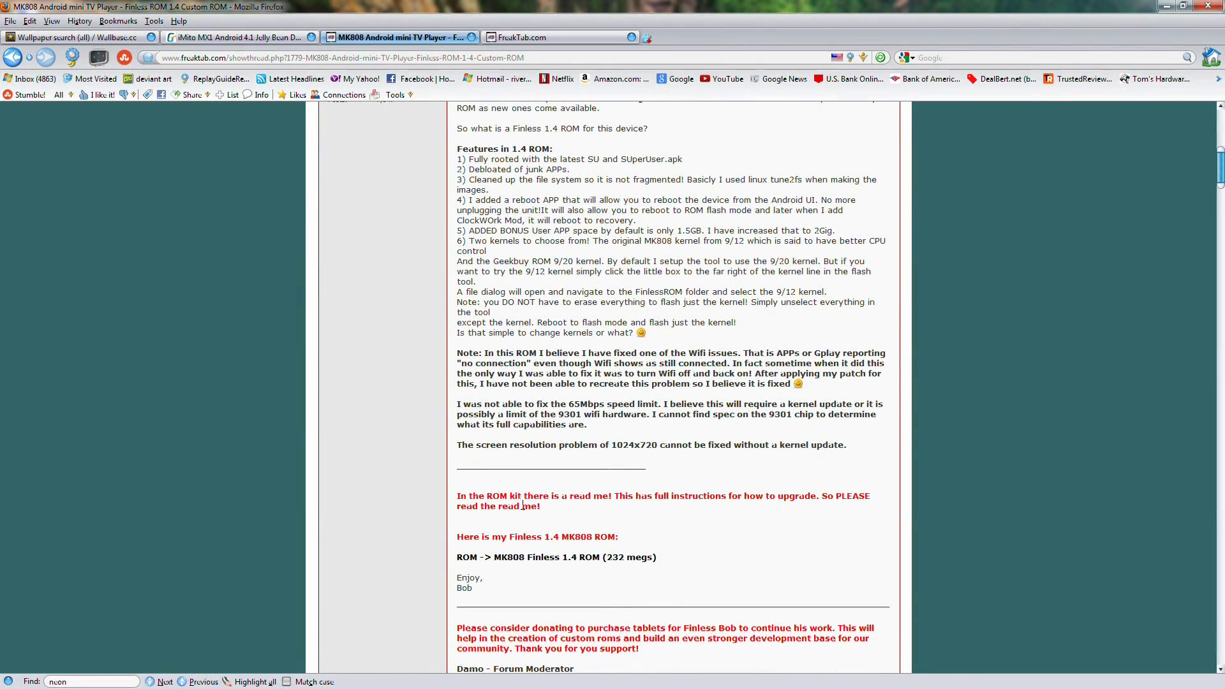
click(554, 564)
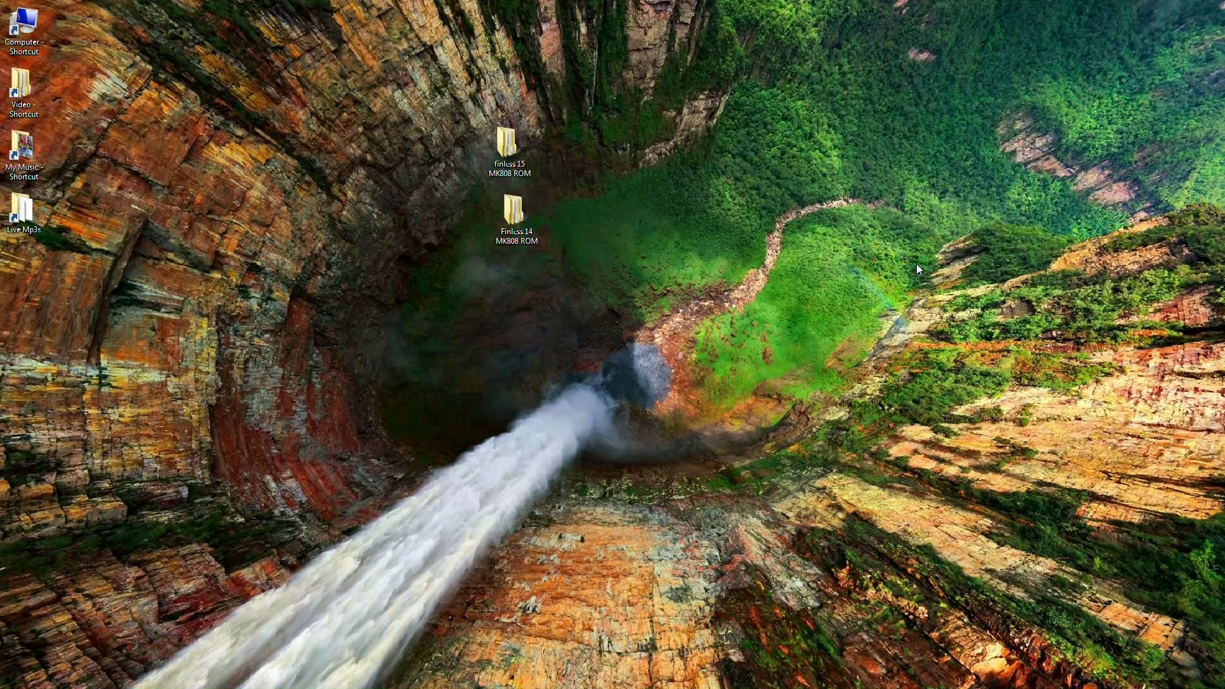
Open the Finless 14 MK808 ROM folder, check the zip, and enter mk808 Finless 1.4 ROM Root.
double_click(516, 222)
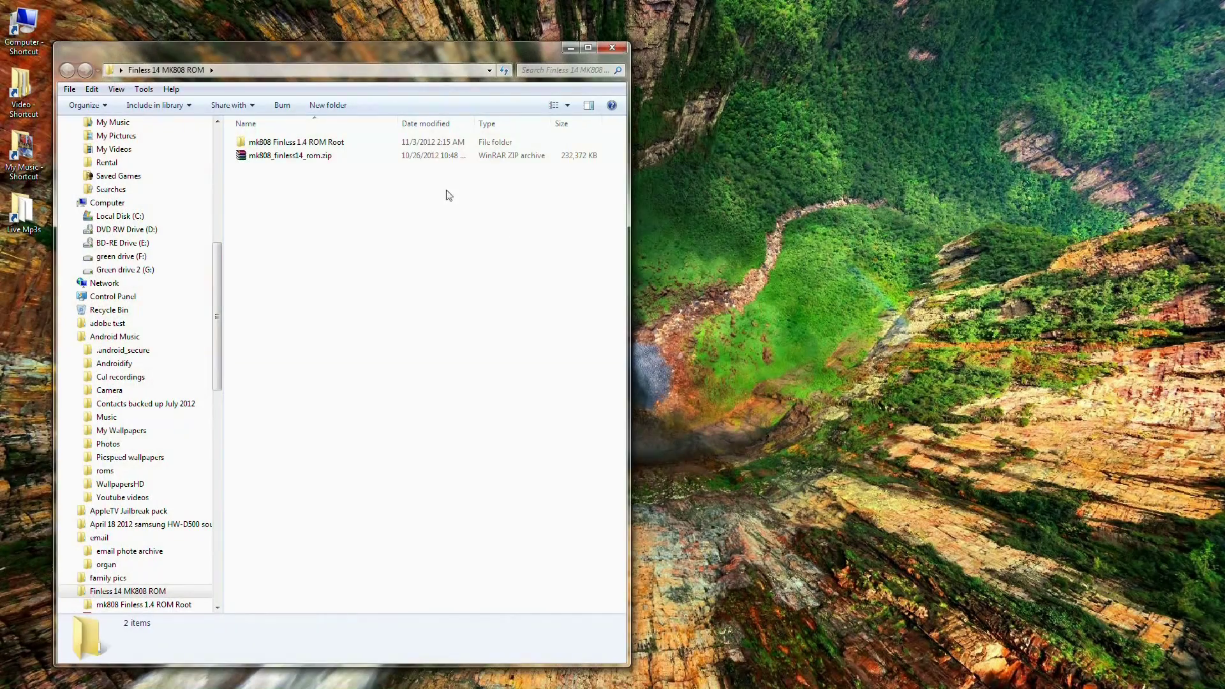
click(279, 156)
right_click(280, 157)
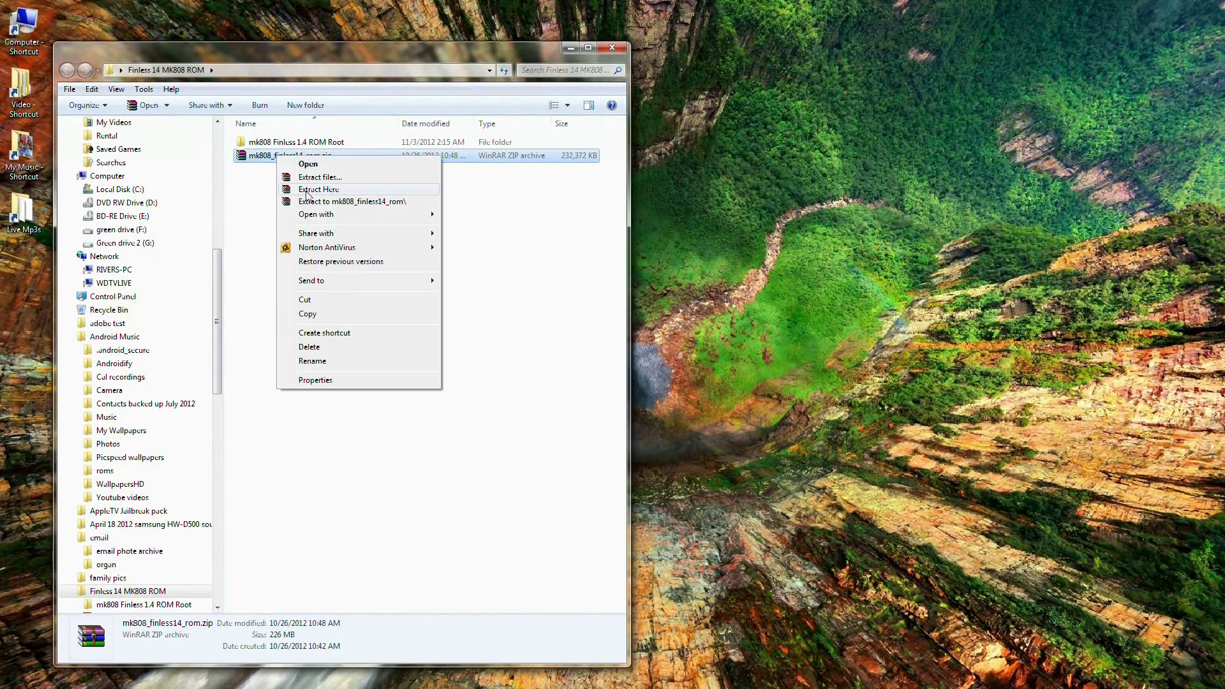
click(257, 202)
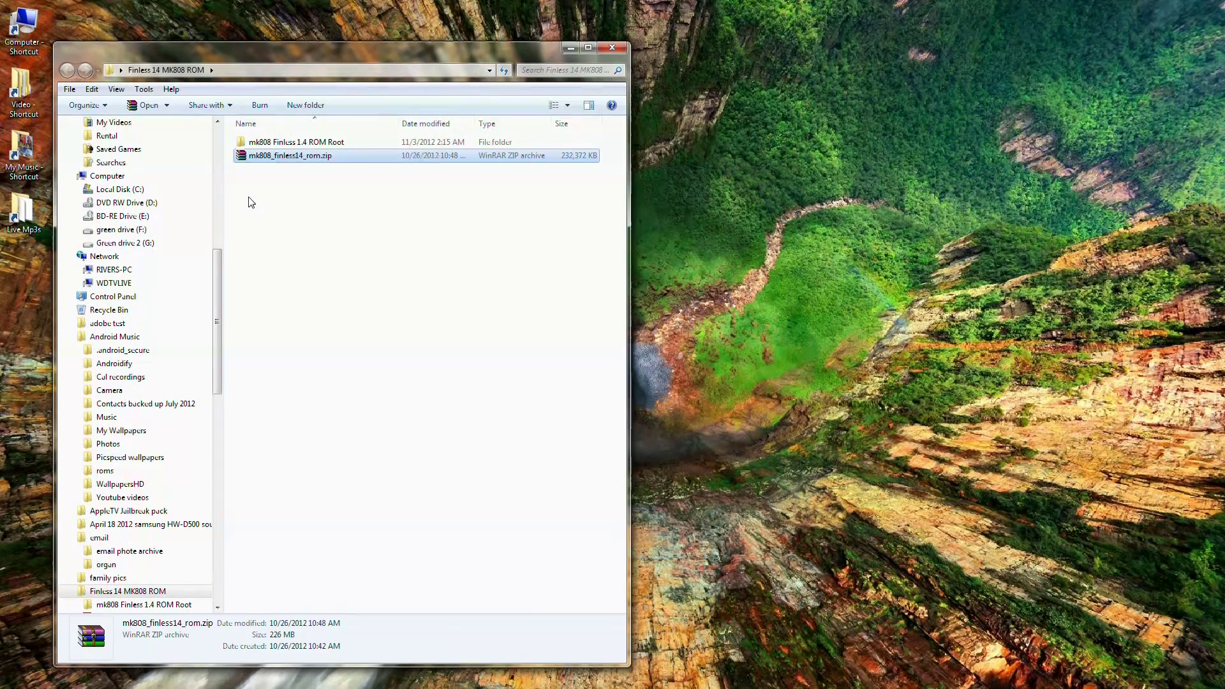
click(258, 144)
double_click(259, 144)
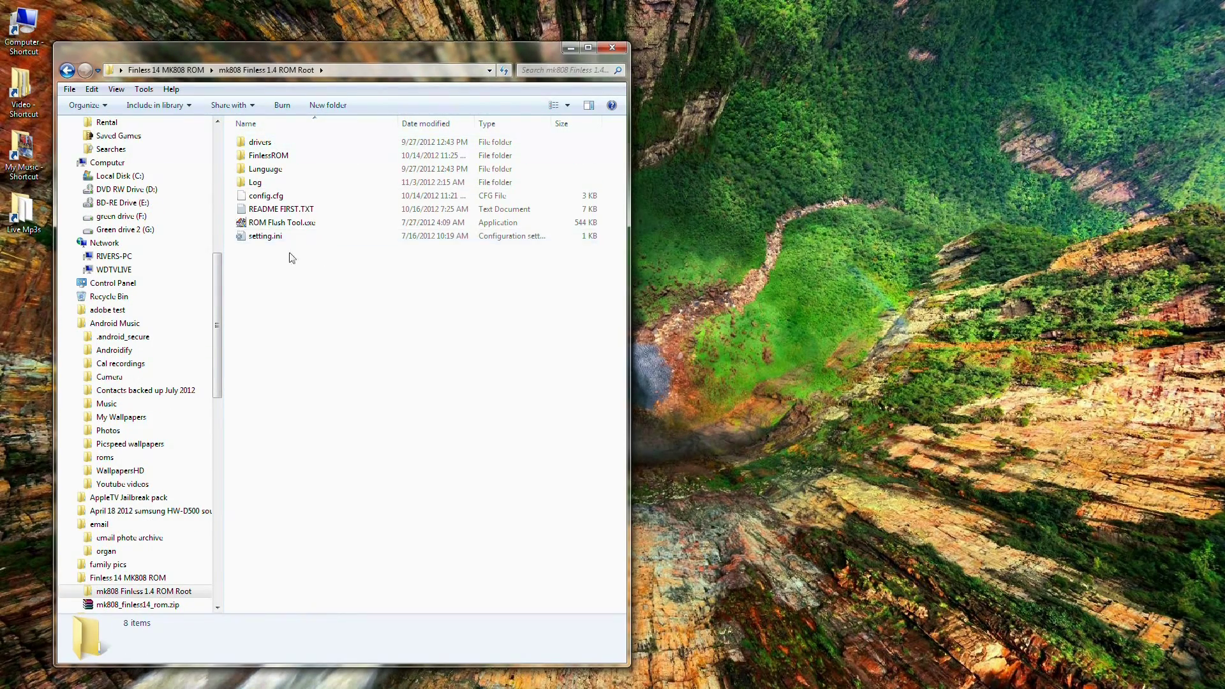
mouse_move(281, 222)
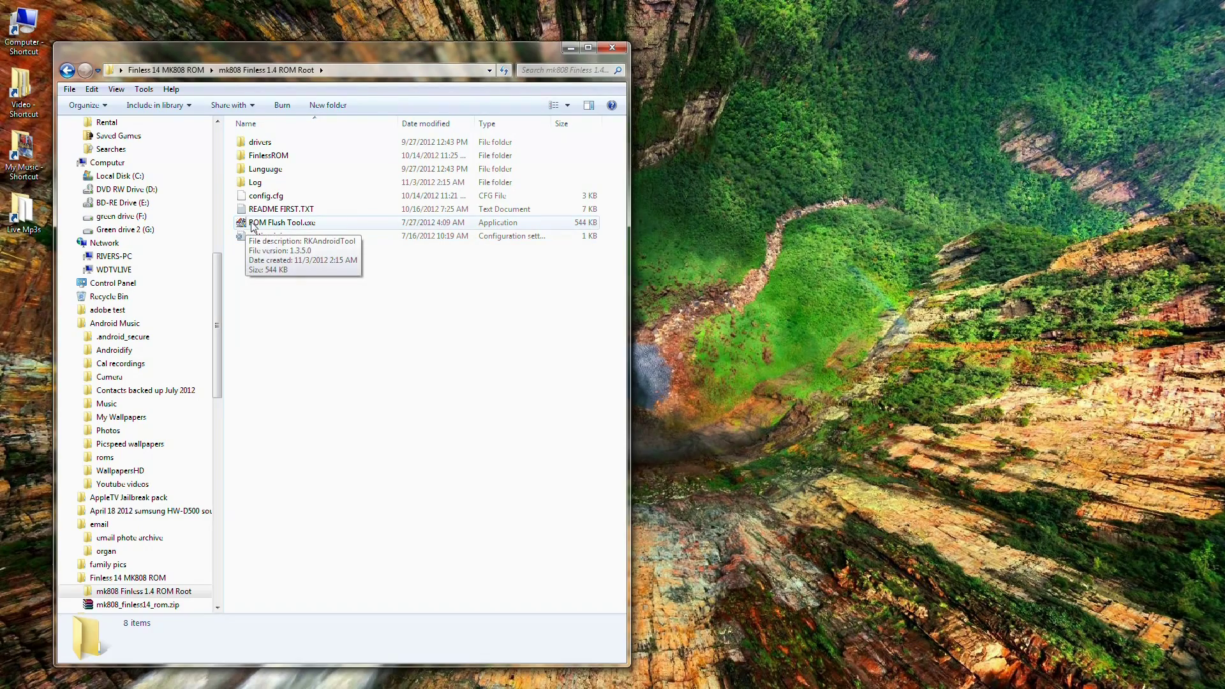
Read through README FIRST.TXT in Notepad and close it.
double_click(278, 209)
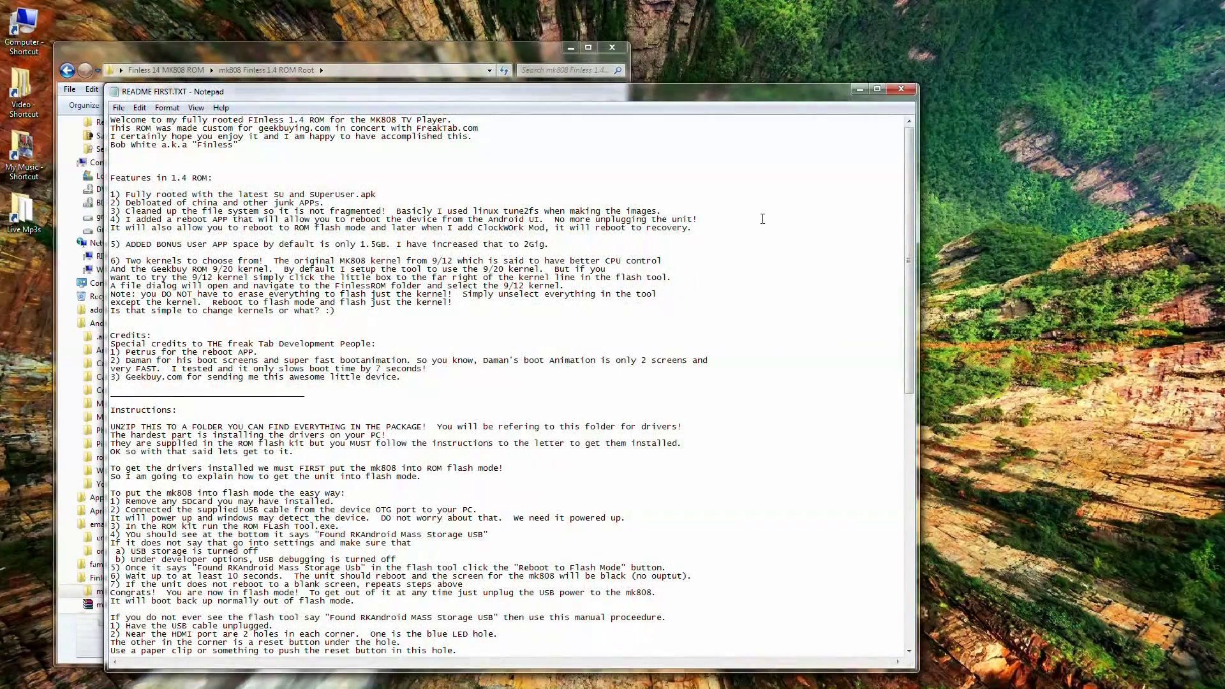
drag(910, 188, 969, 185)
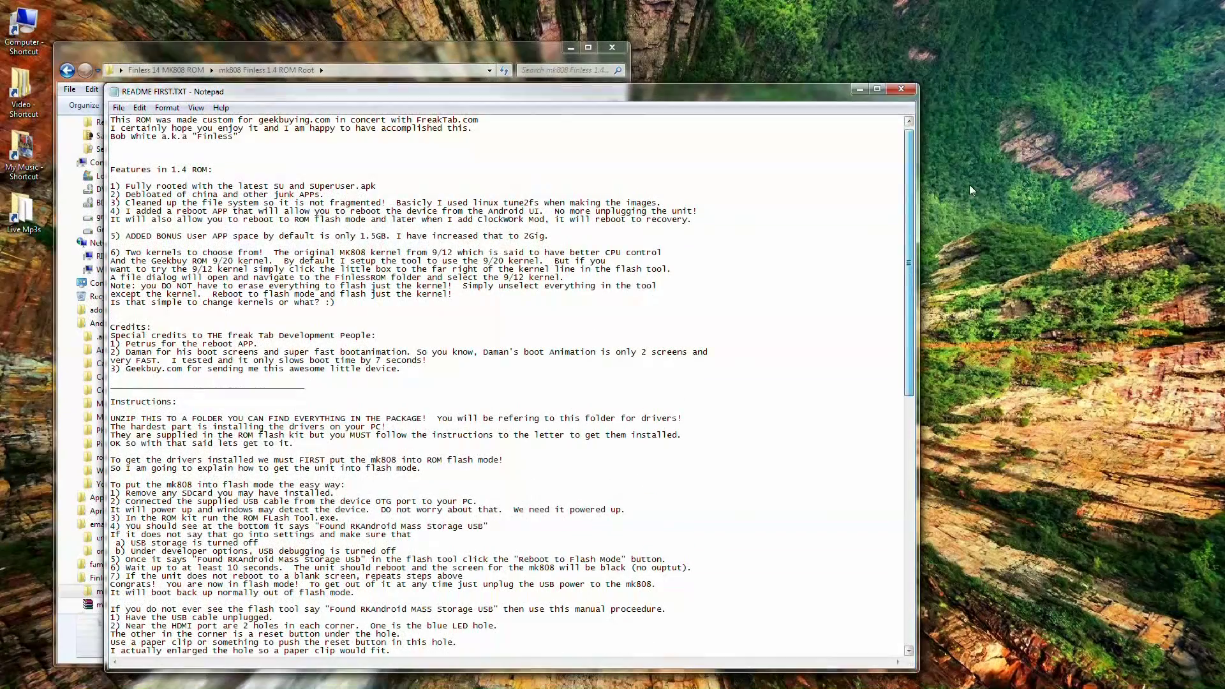
click(902, 88)
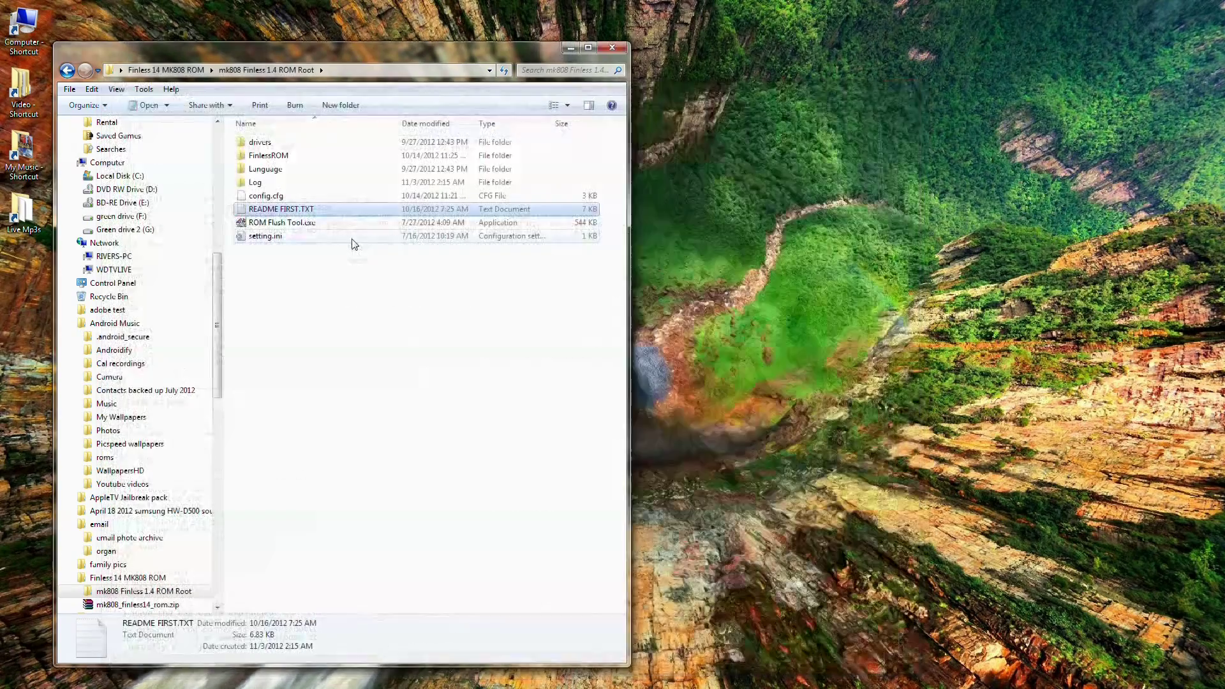
Run ROM Flash Tool.exe with UAC approval and reposition its window.
click(282, 226)
double_click(282, 226)
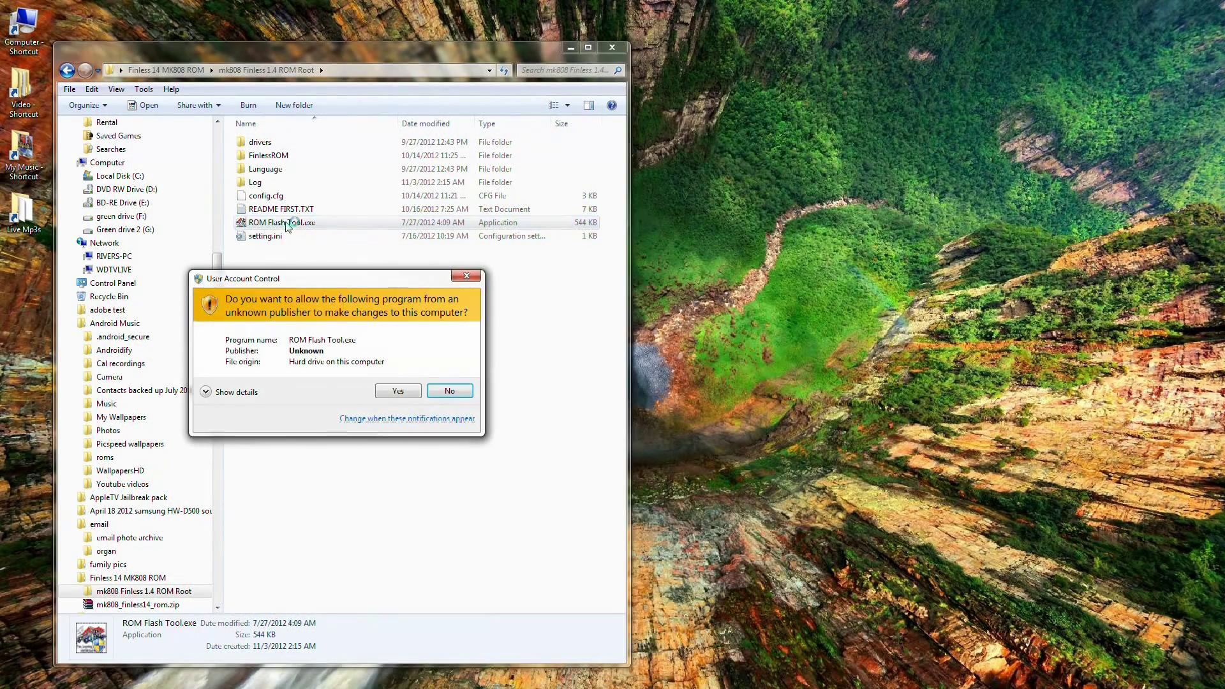
click(402, 394)
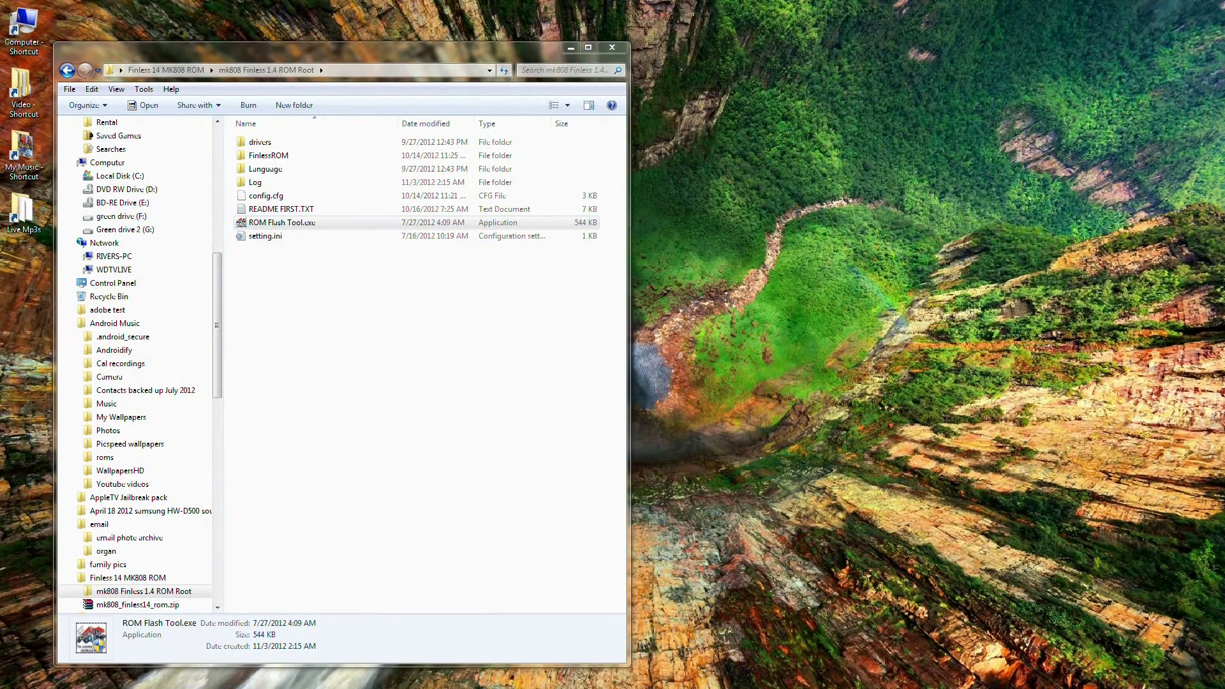
drag(663, 186, 682, 210)
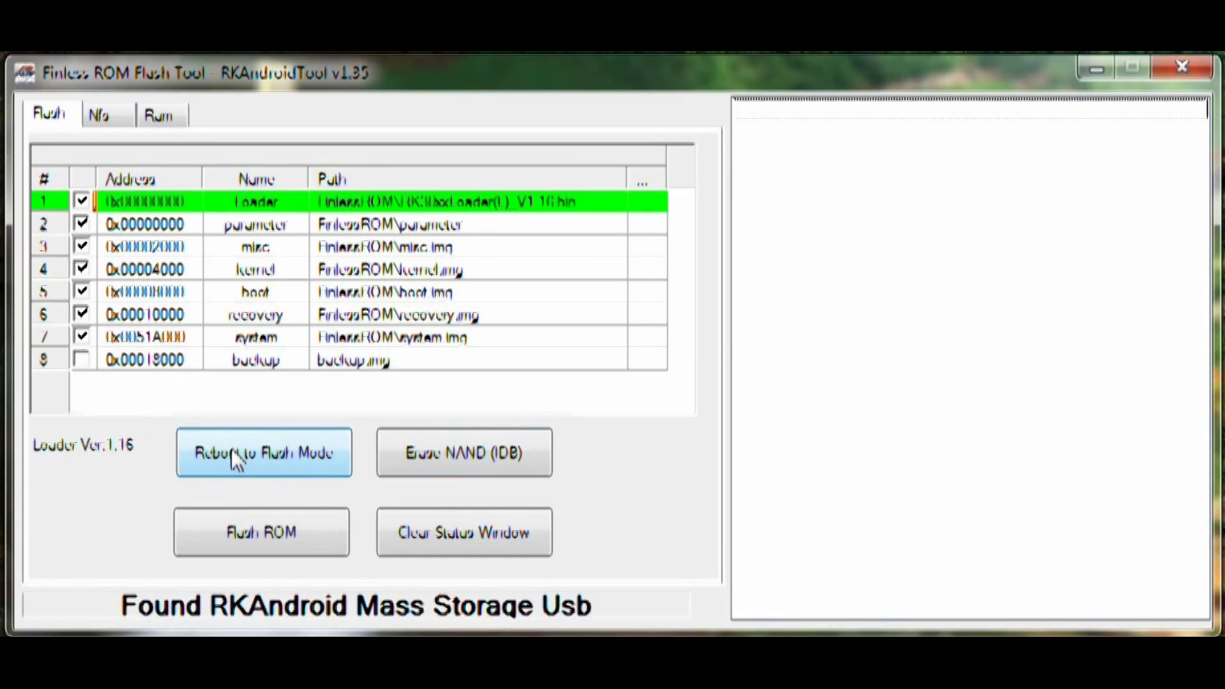
Reboot the MK808 into flash mode from the flash tool.
click(234, 457)
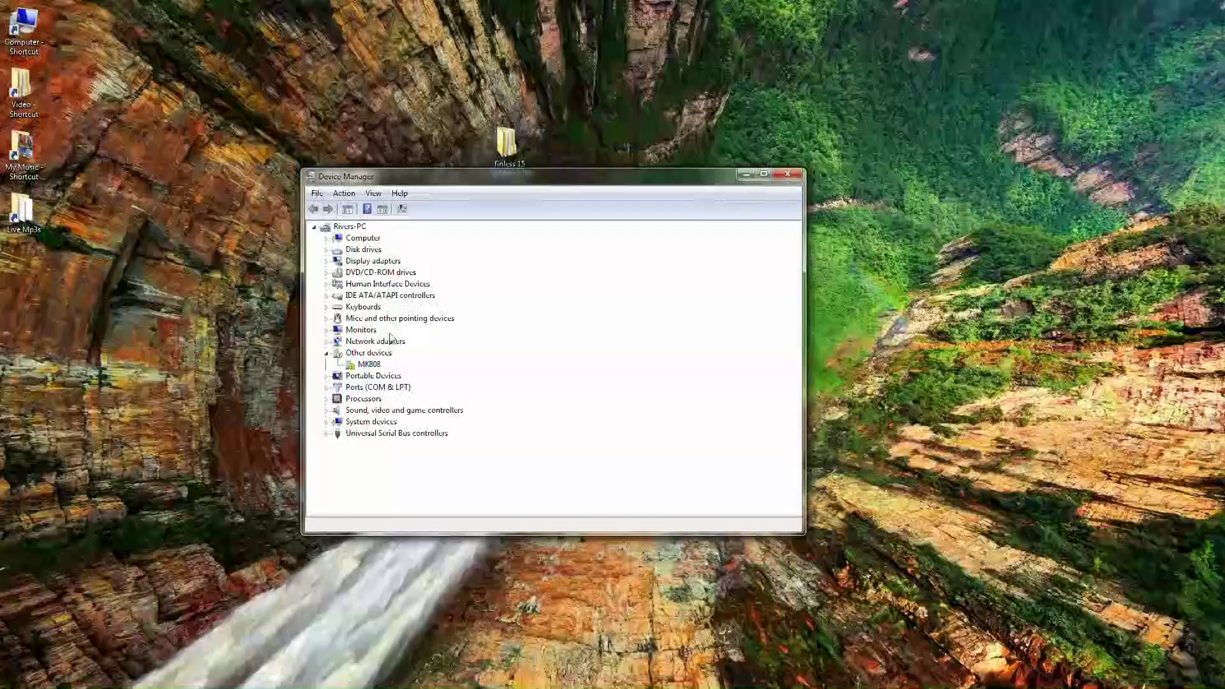
Manually update the MK808 driver from the kit's drivers\x64\win7 folder.
right_click(370, 368)
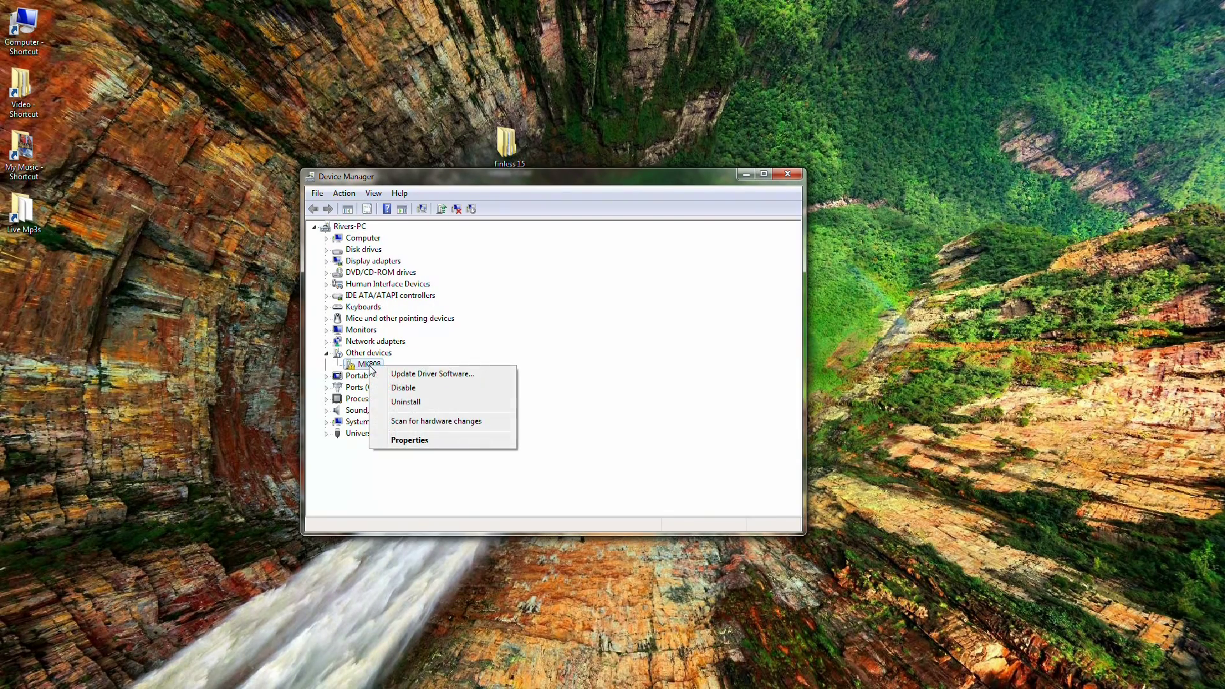
click(398, 375)
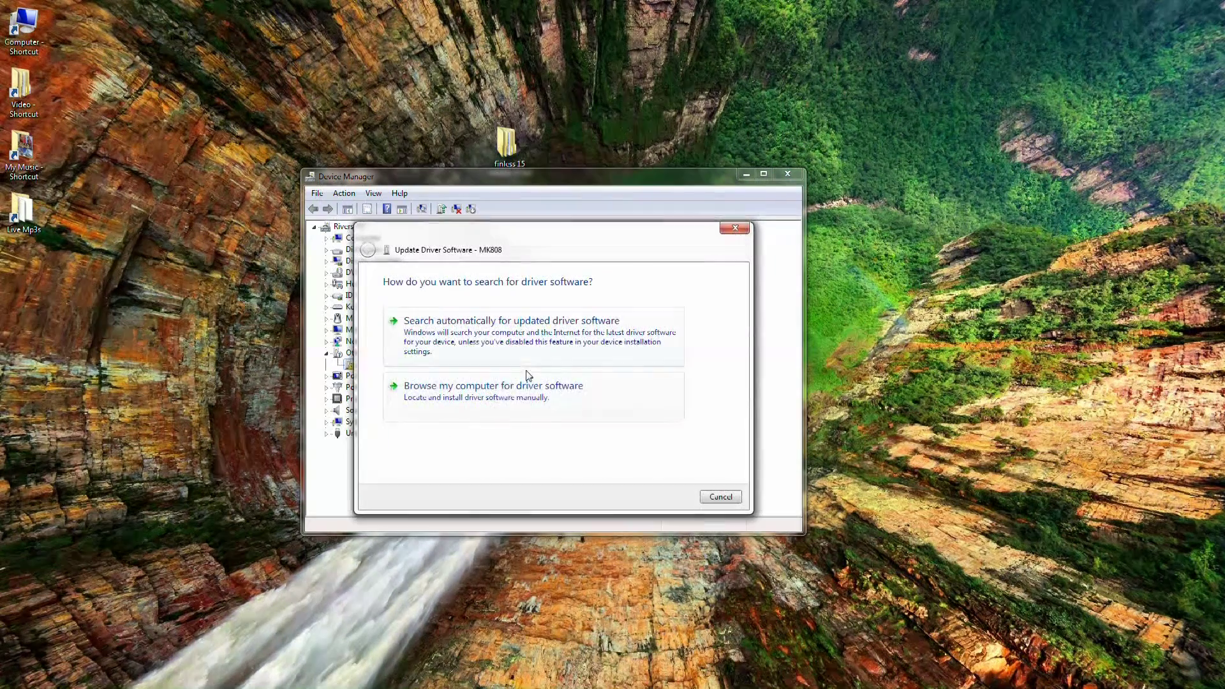
click(456, 398)
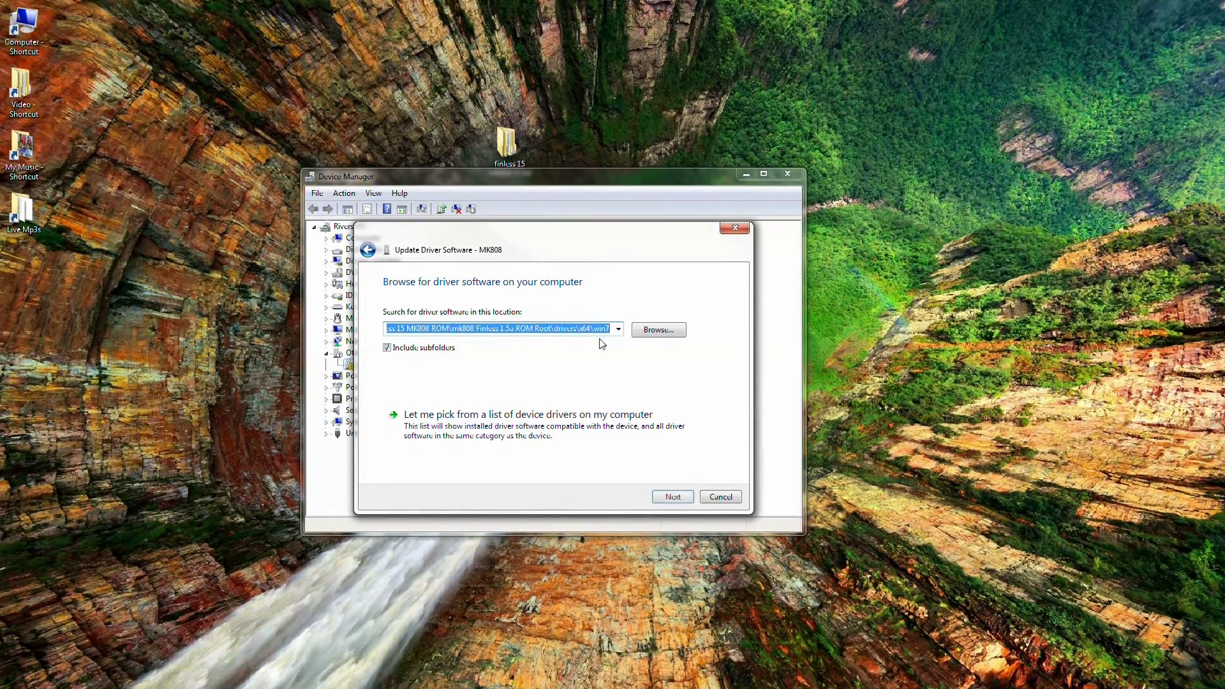
click(658, 330)
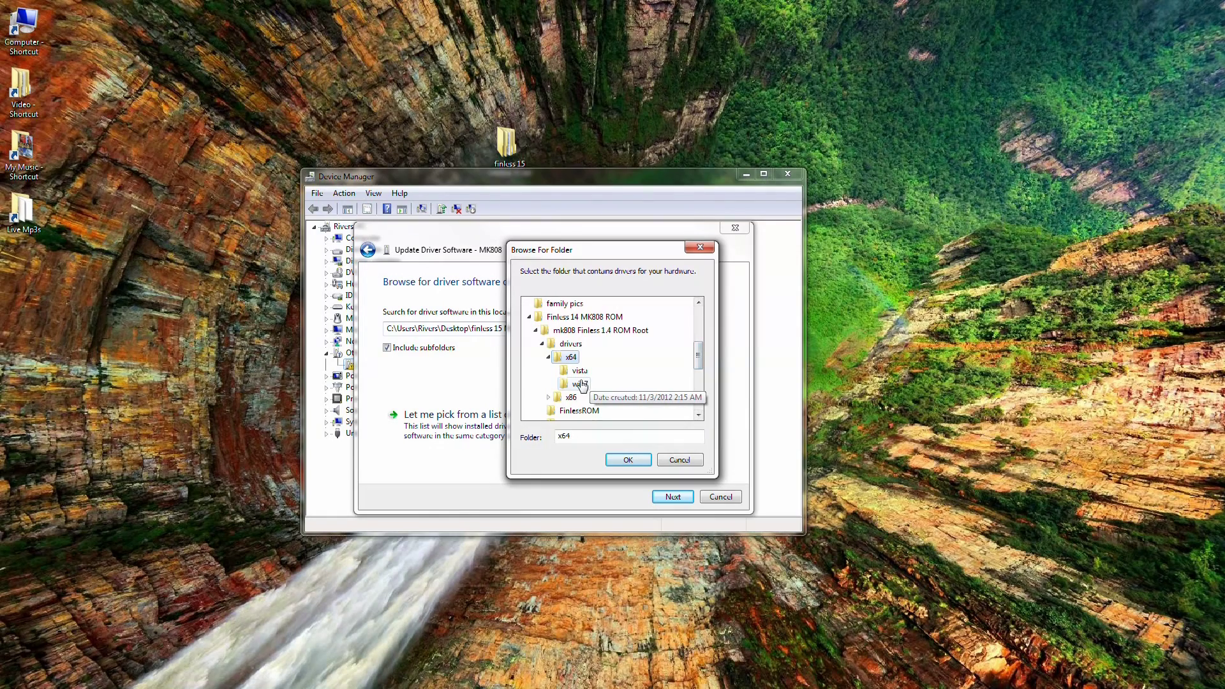
click(578, 383)
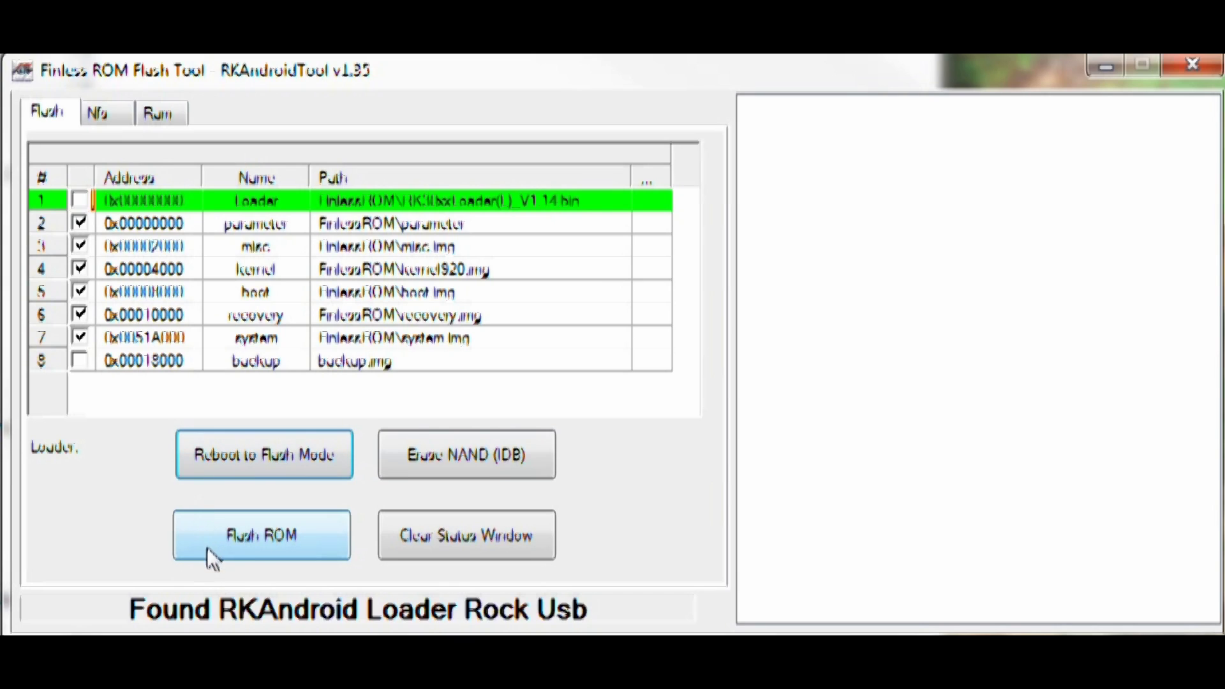
Erase the MK808's NAND (IDB) and acknowledge the completion prompt.
click(436, 458)
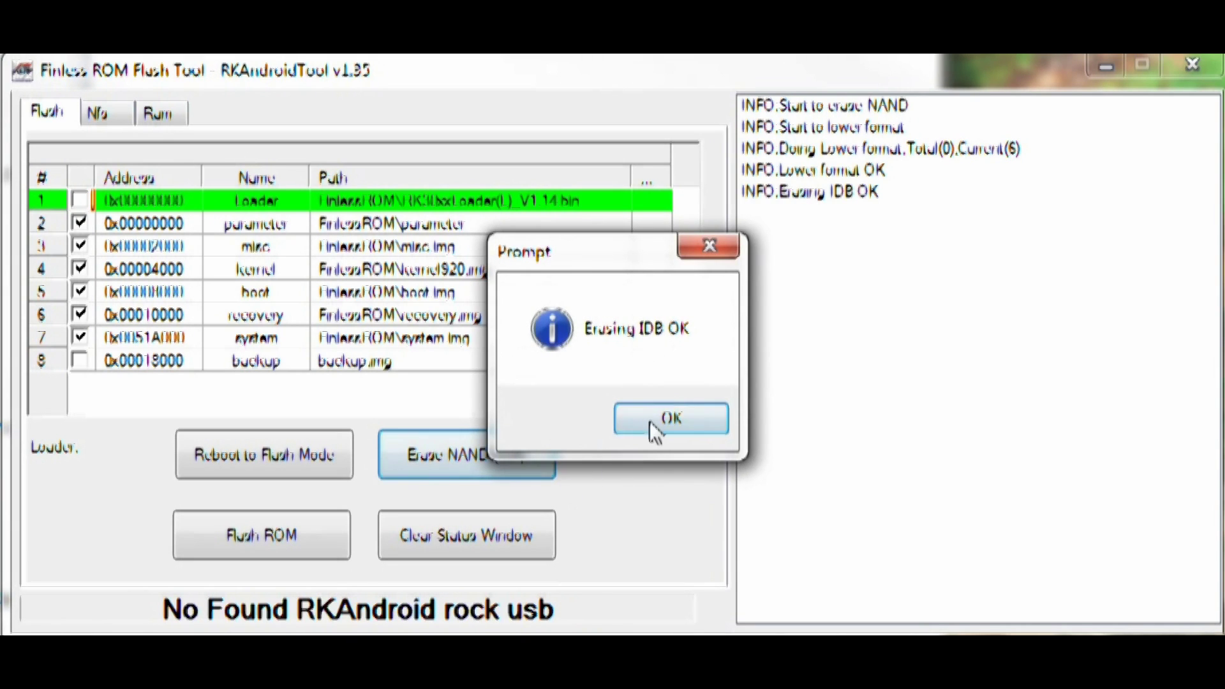
click(651, 424)
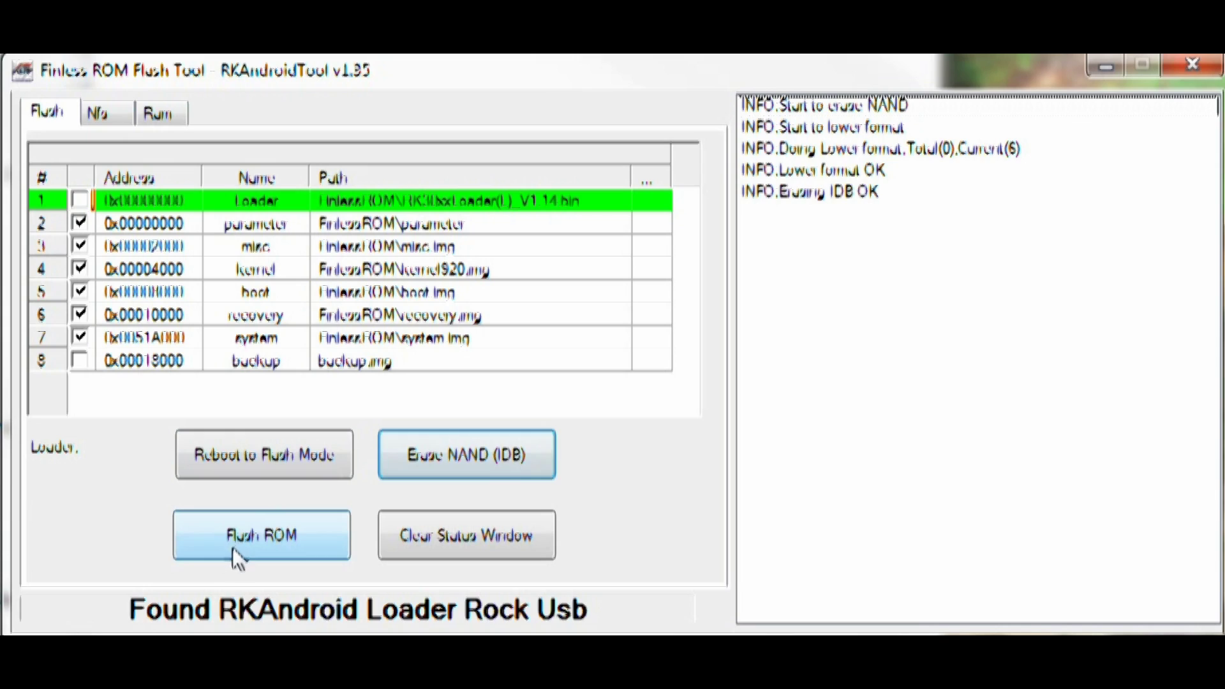
Start flashing the Finless 1.4 ROM onto the MK808.
click(254, 543)
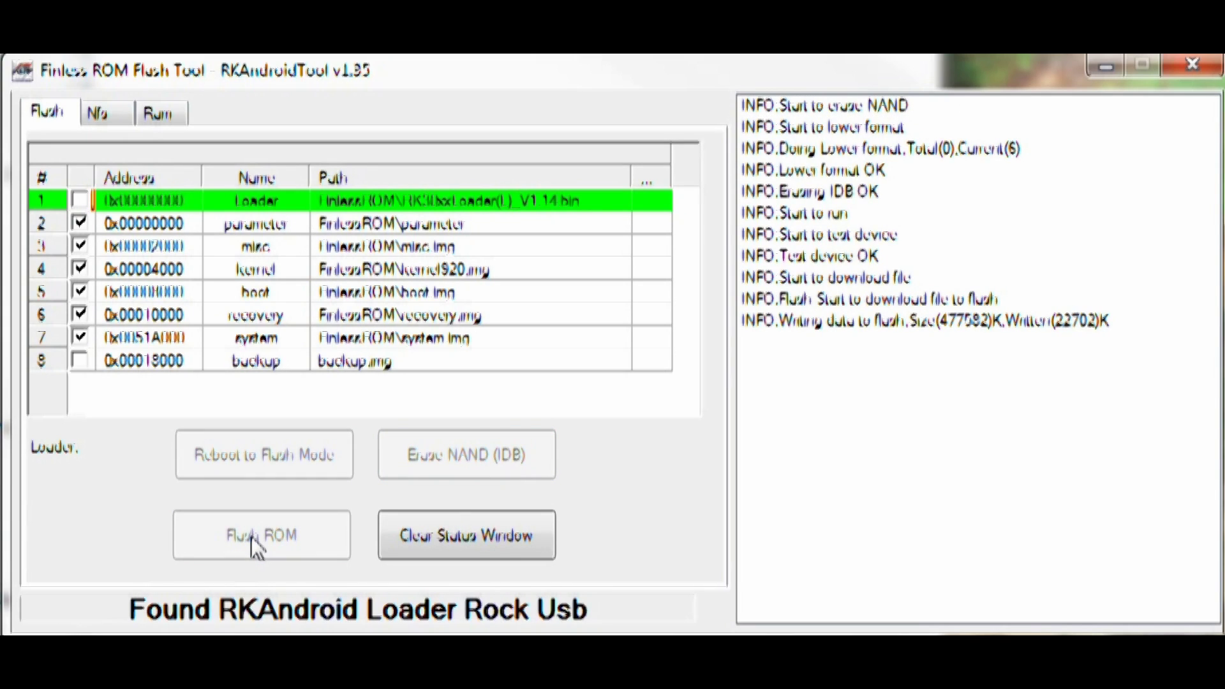